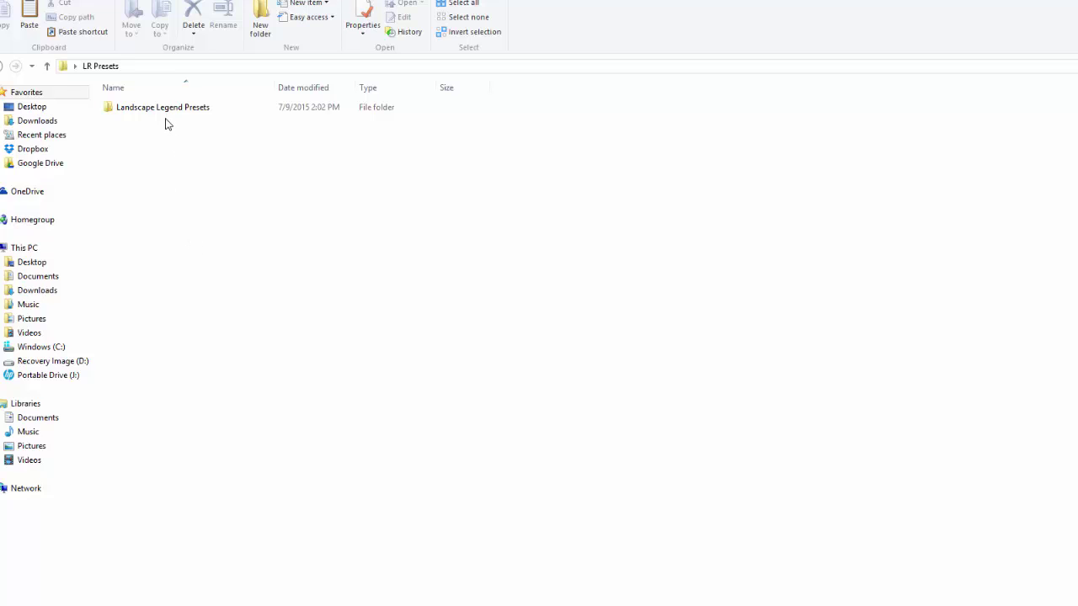
# Open the Landscape Legend Presets folder in File Explorer, then bring Lightroom's Develop module forward.
pyautogui.click(167, 113)
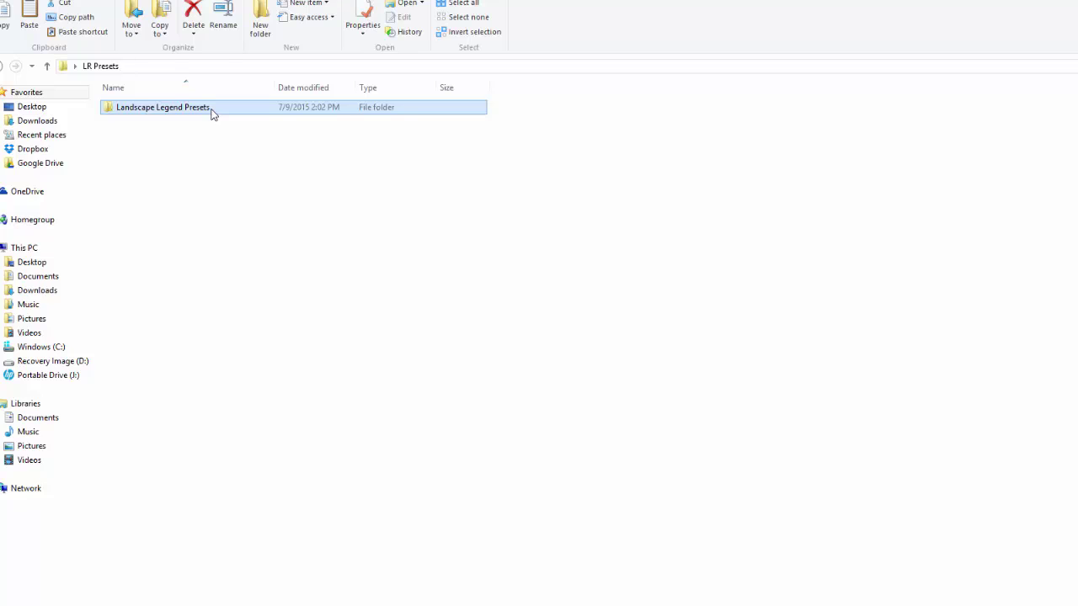
pyautogui.doubleClick(212, 114)
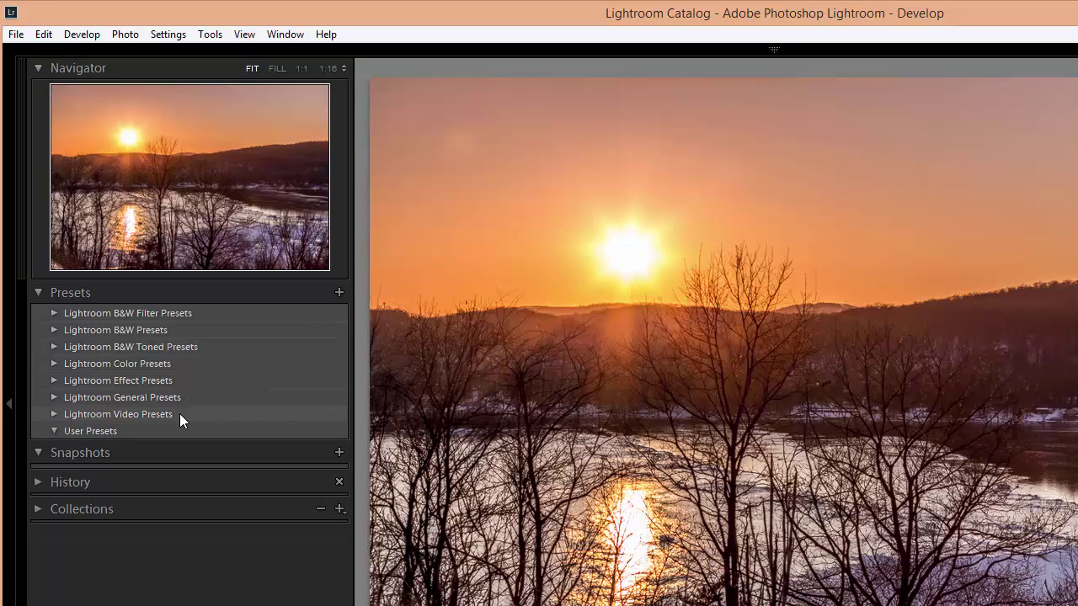
# Collapse and re-expand Lightroom's Presets panel, then show the Edit menu.
pyautogui.click(38, 296)
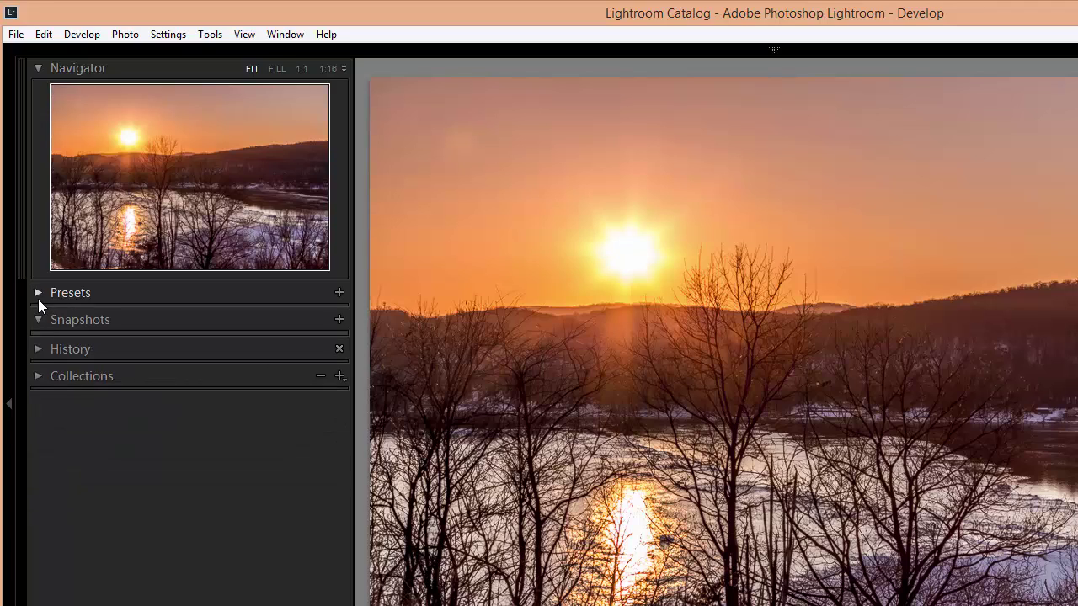
pyautogui.click(38, 297)
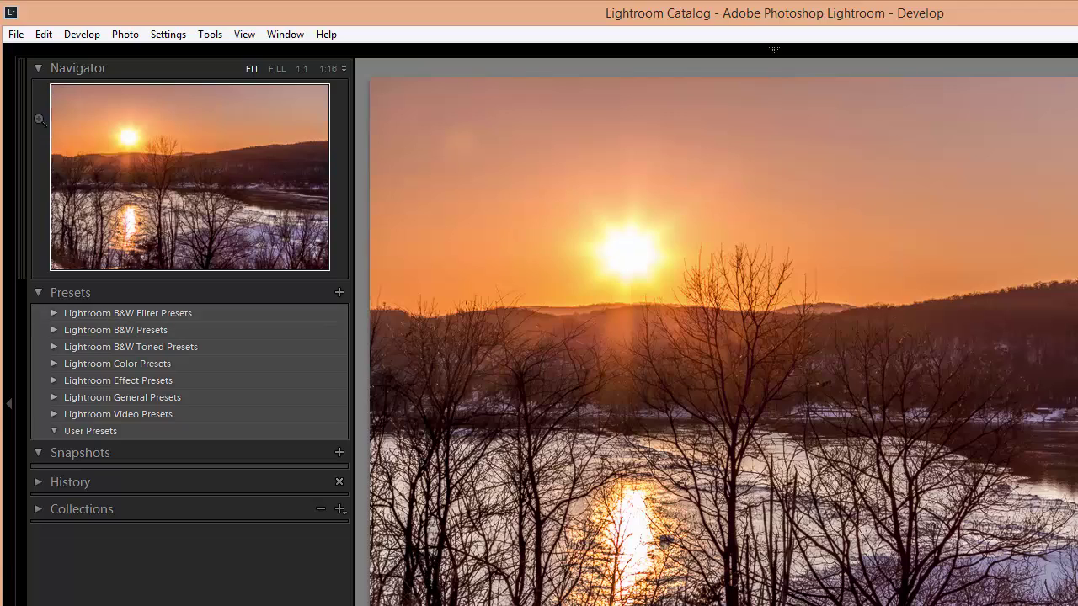
pyautogui.click(43, 35)
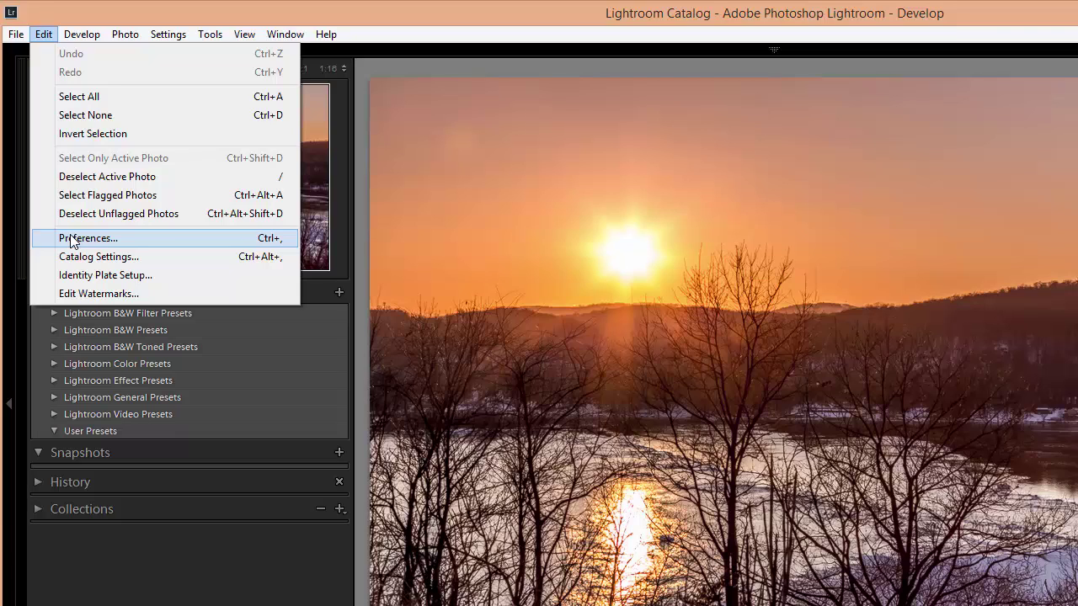
# Open Preferences on the Presets tab and move the dialog up and left into view.
pyautogui.click(72, 239)
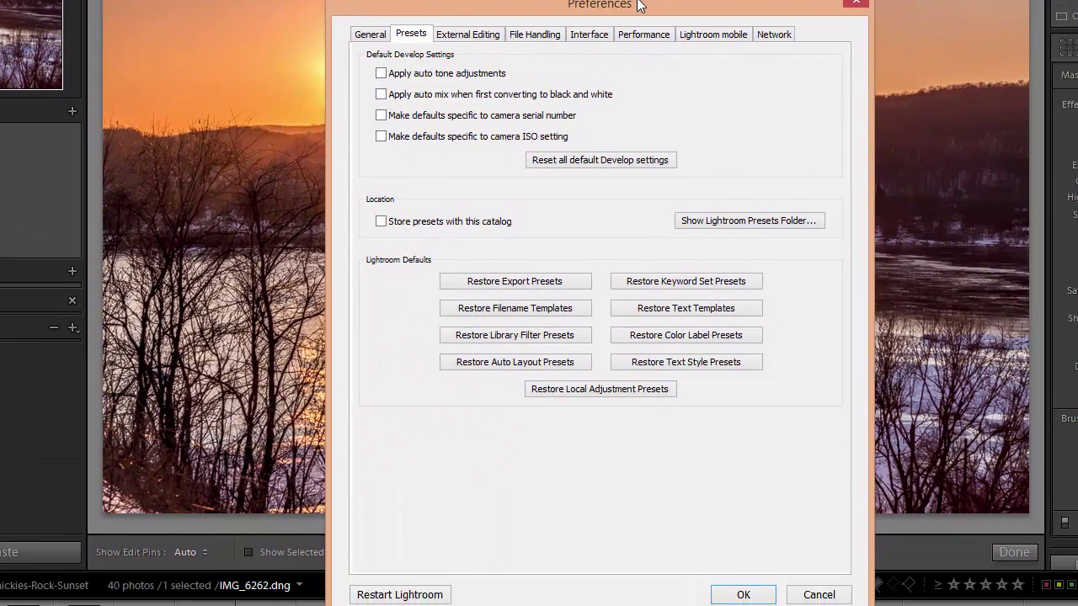
pyautogui.moveTo(637, 5); pyautogui.dragTo(576, 0)
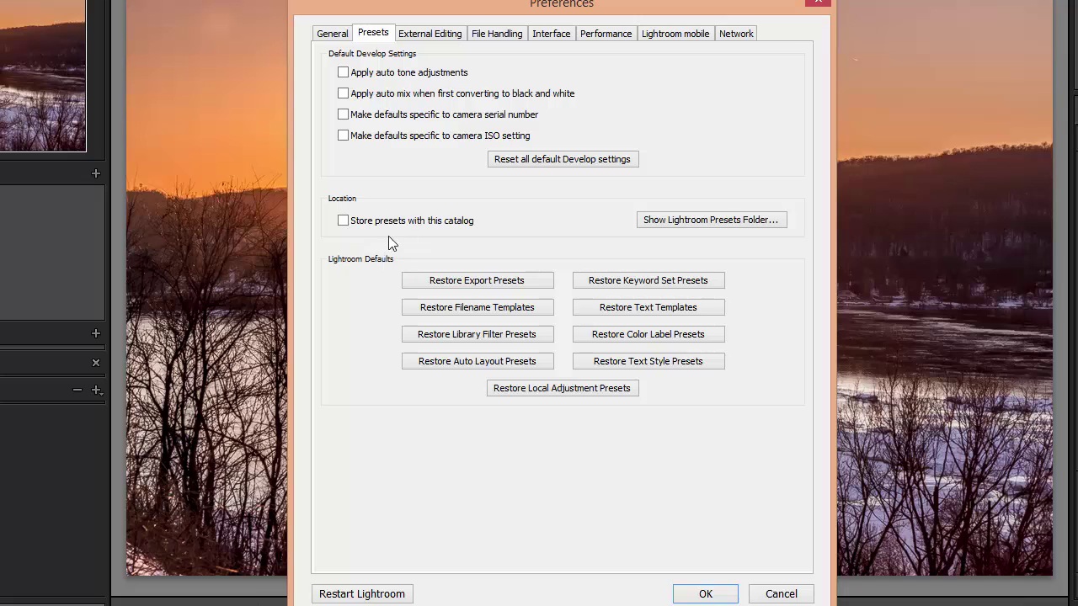
# Reveal Lightroom's presets folder on disk and navigate into Lightroom > Develop Presets.
pyautogui.click(654, 222)
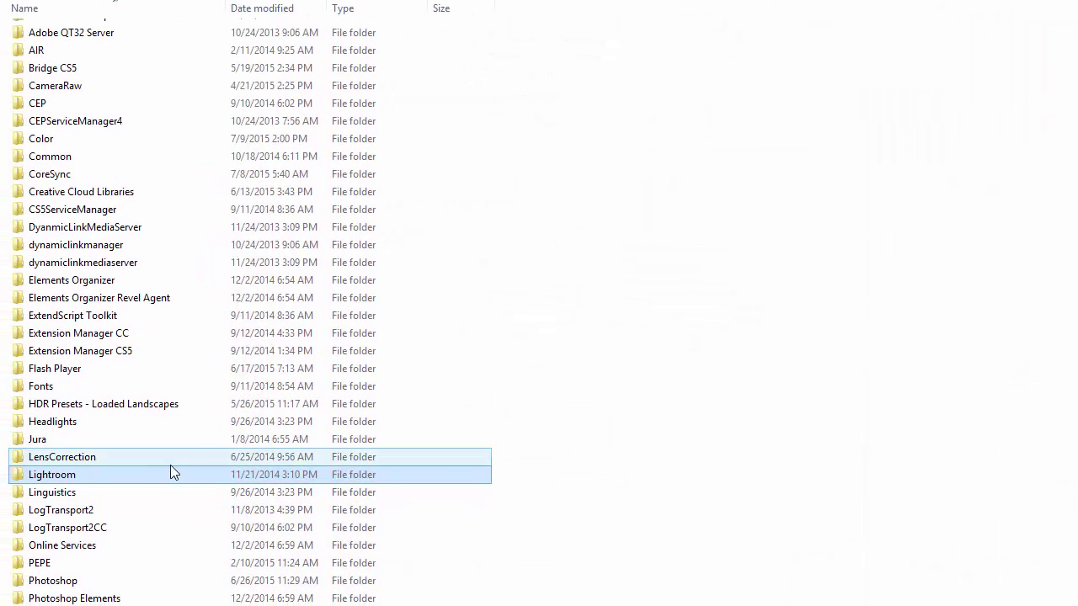
pyautogui.doubleClick(172, 479)
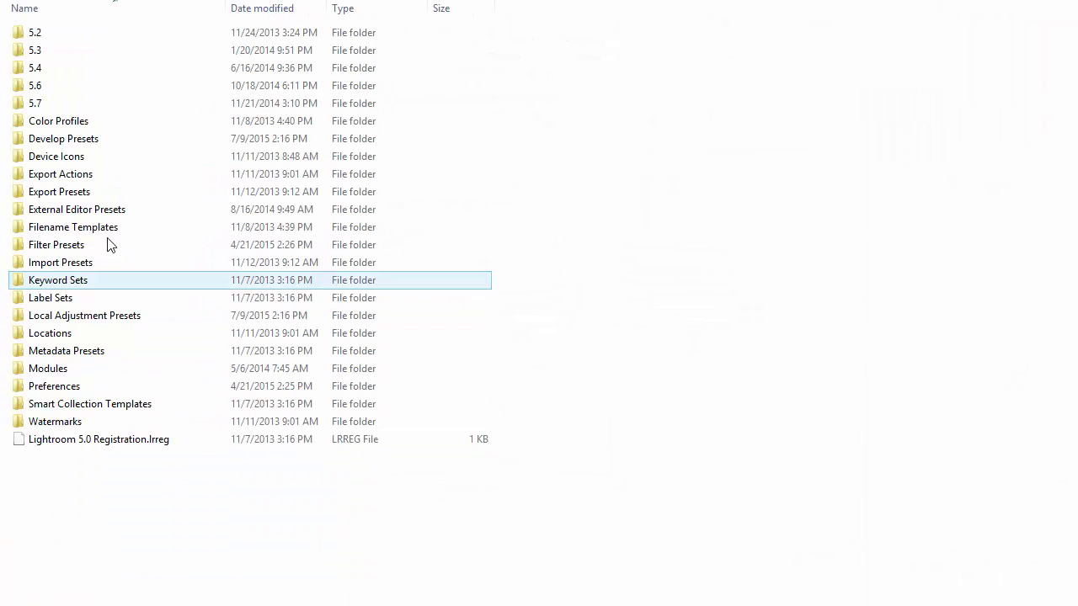
pyautogui.doubleClick(93, 146)
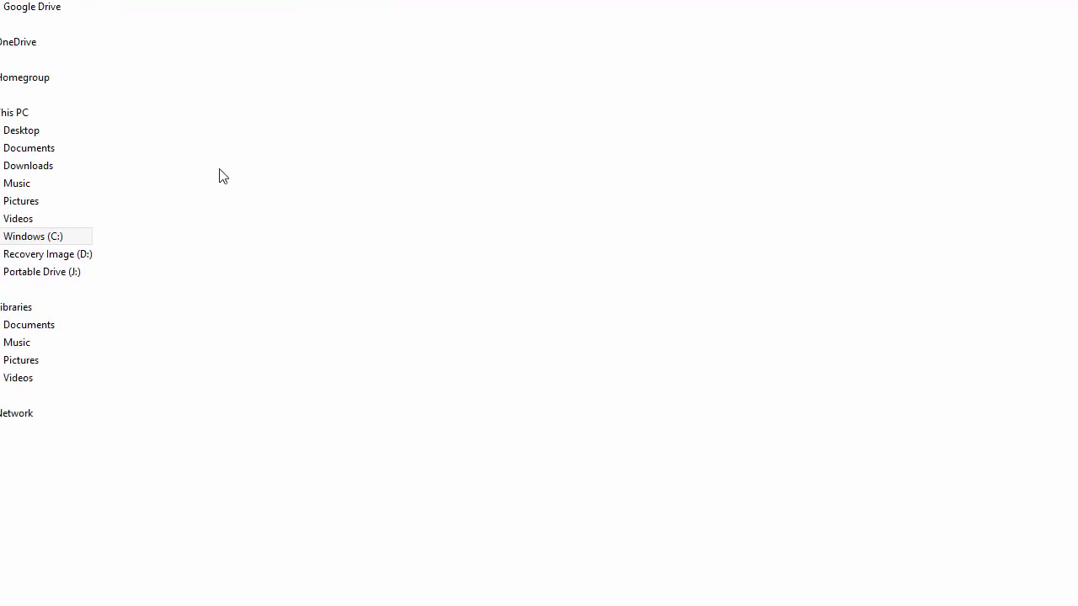
# Copy the 1-Click, Grad Filter and Workflow preset folders into Develop Presets.
pyautogui.moveTo(147, 603)
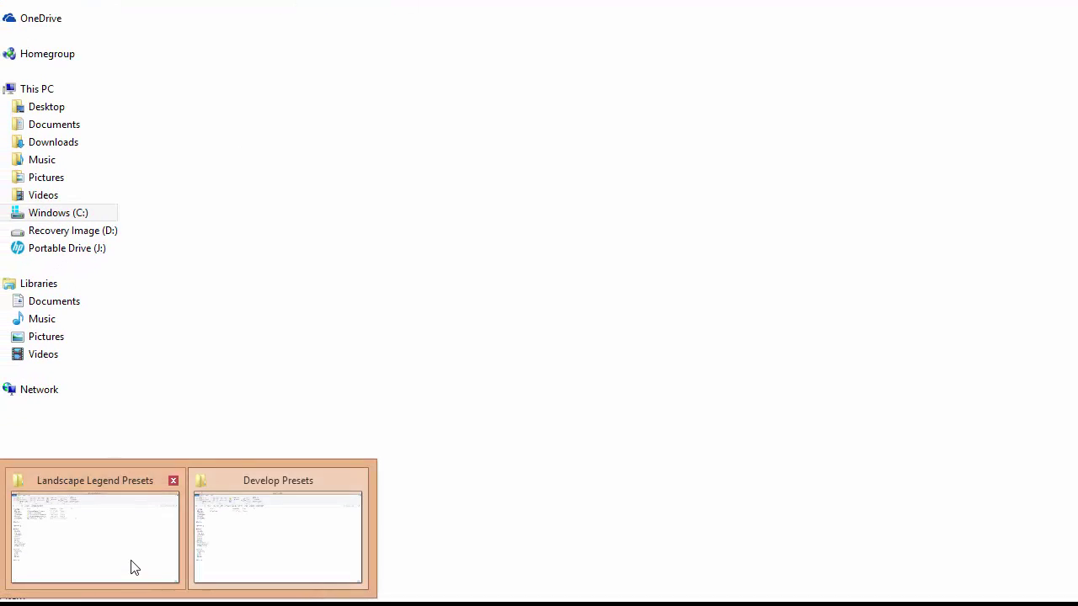
pyautogui.click(130, 567)
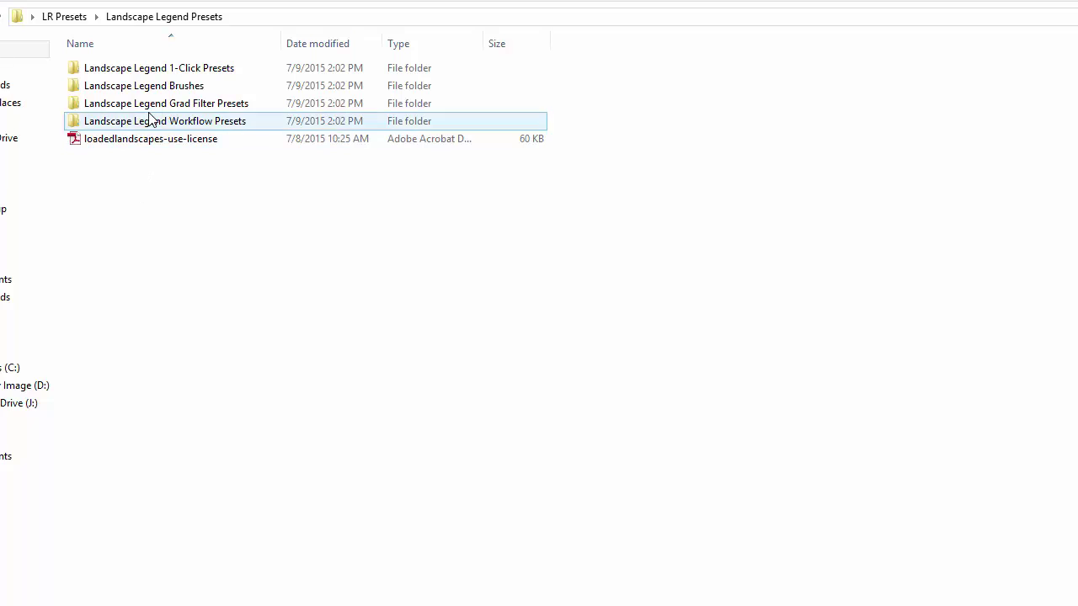
pyautogui.click(162, 74)
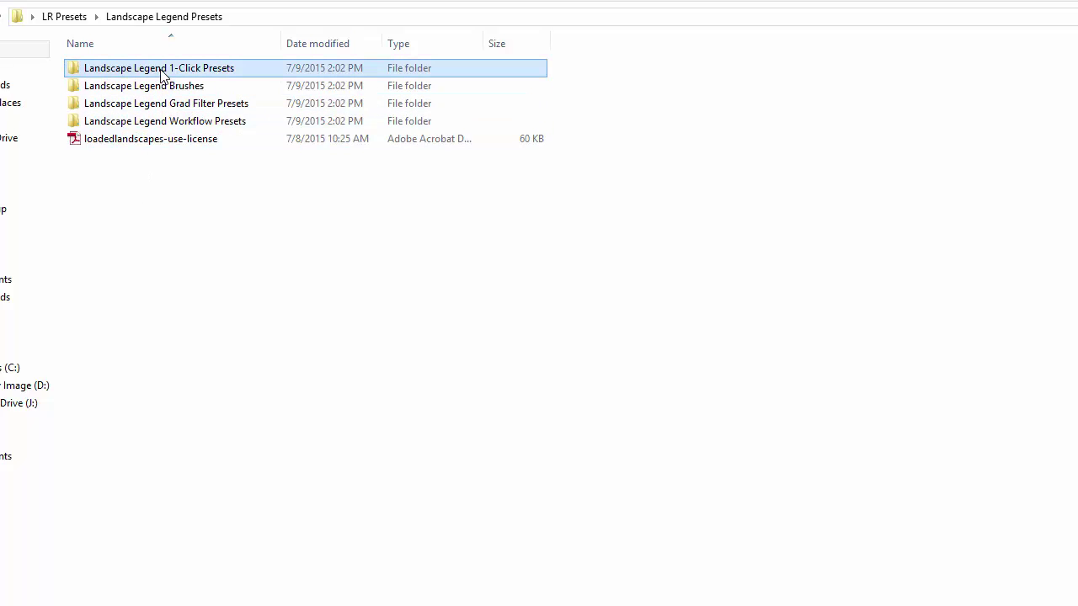
pyautogui.keyDown('ctrl'); pyautogui.click(193, 105); pyautogui.keyUp('ctrl')
pyautogui.keyDown('ctrl'); pyautogui.click(195, 121); pyautogui.keyUp('ctrl')
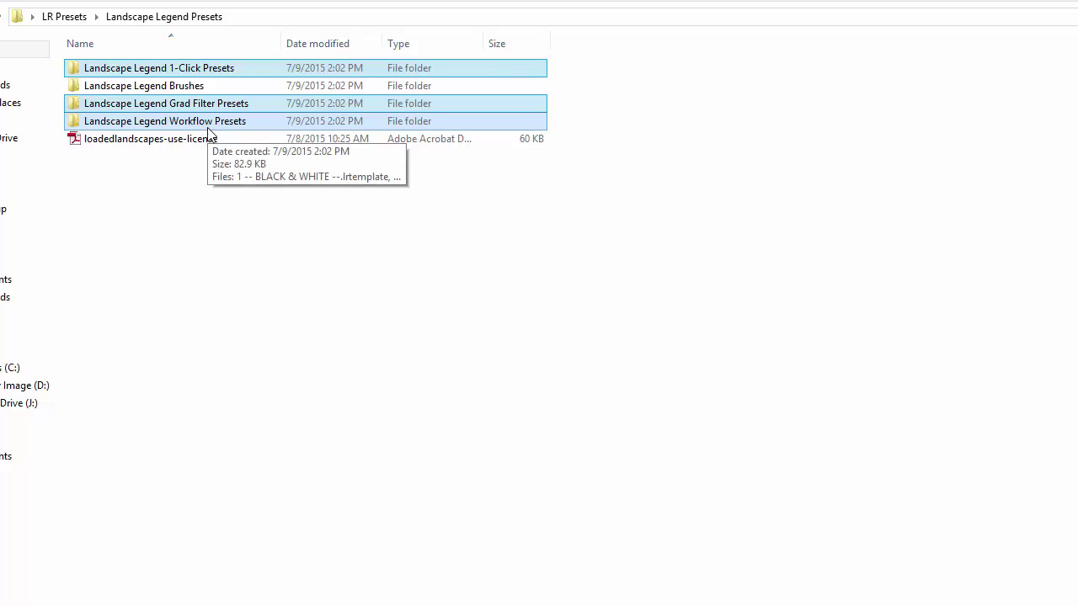
pyautogui.rightClick(211, 125)
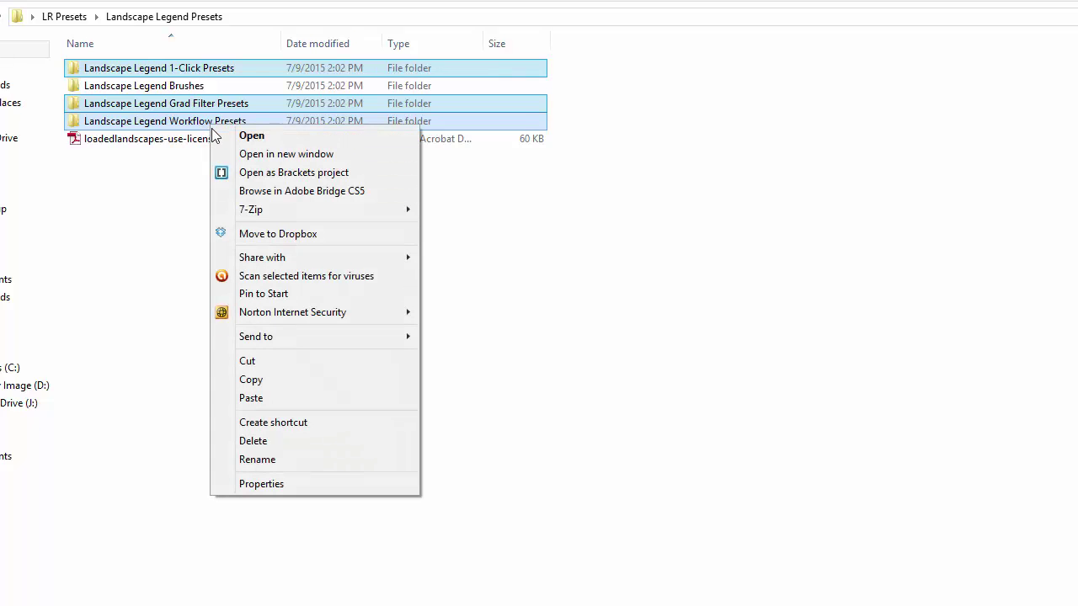
pyautogui.click(272, 379)
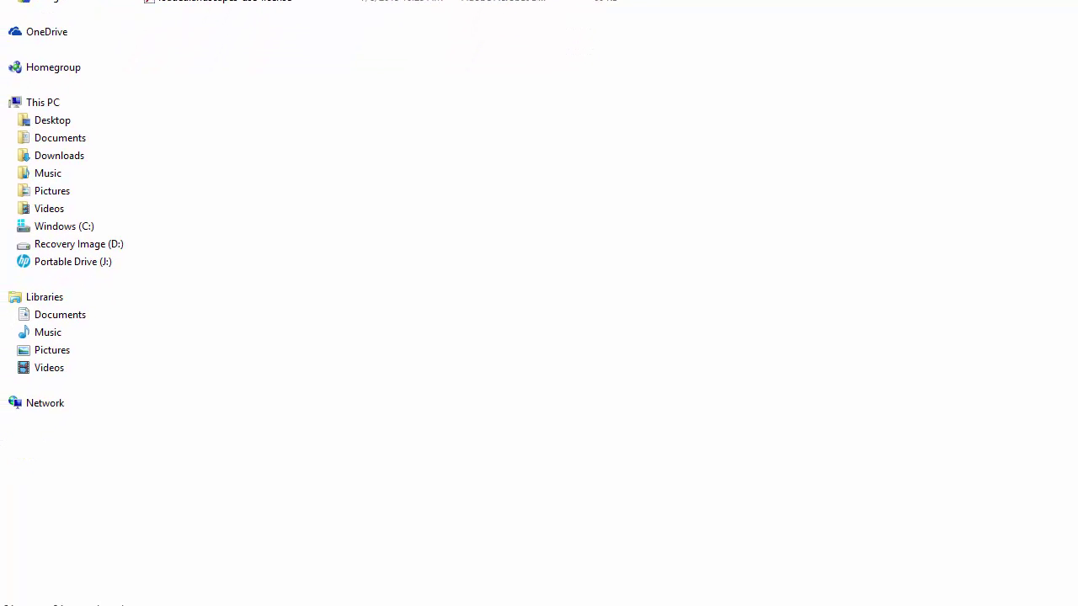
pyautogui.click(248, 580)
pyautogui.rightClick(224, 171)
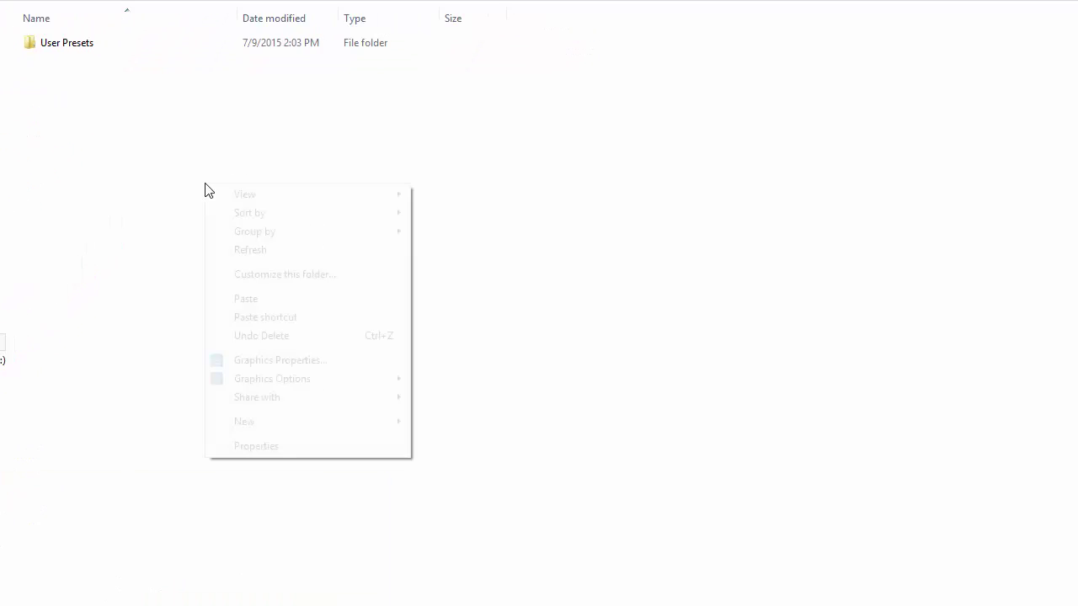
pyautogui.click(245, 299)
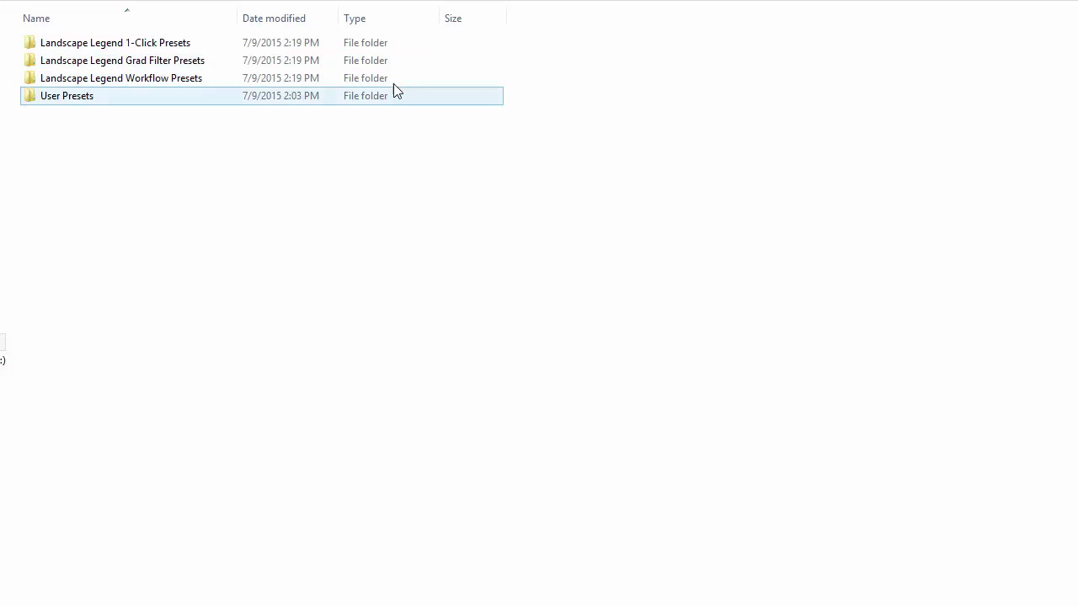
# Open the Local Adjustment Presets folder alongside the Landscape Legend Presets window.
pyautogui.click(426, 2)
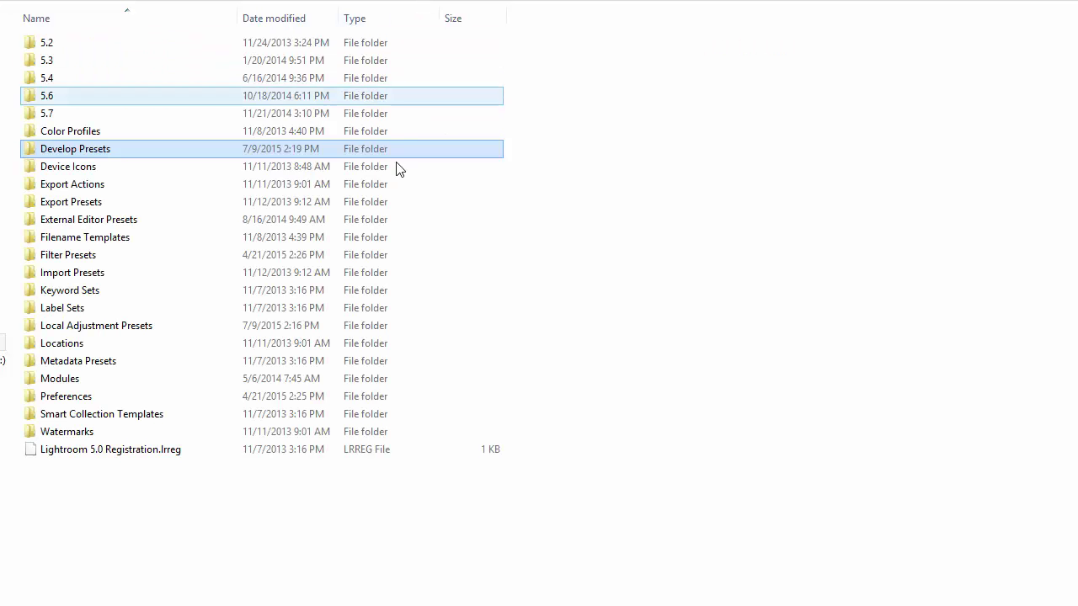
pyautogui.doubleClick(127, 330)
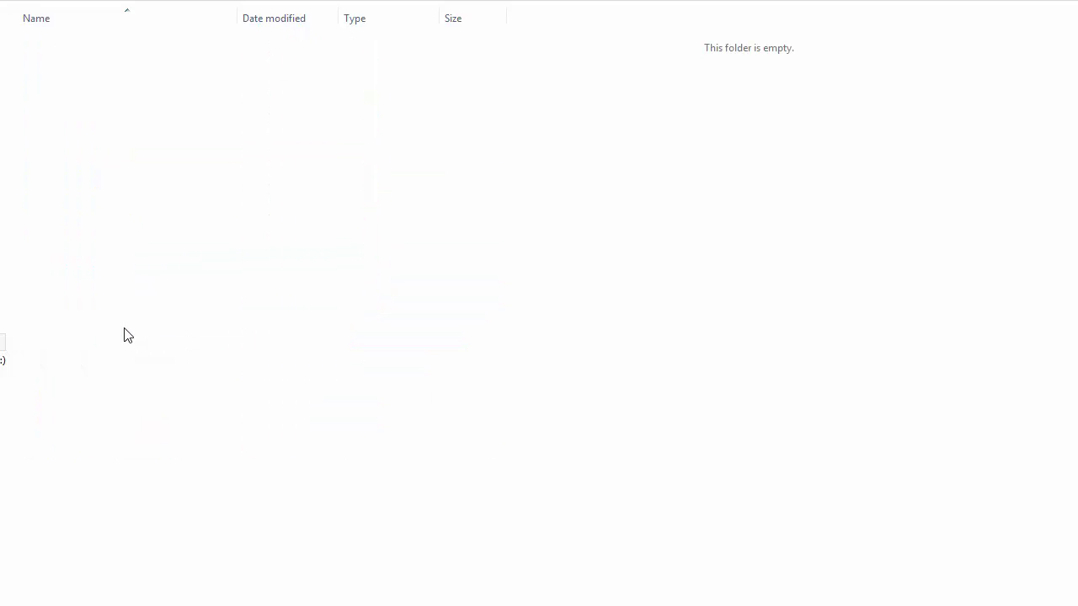
pyautogui.moveTo(194, 605)
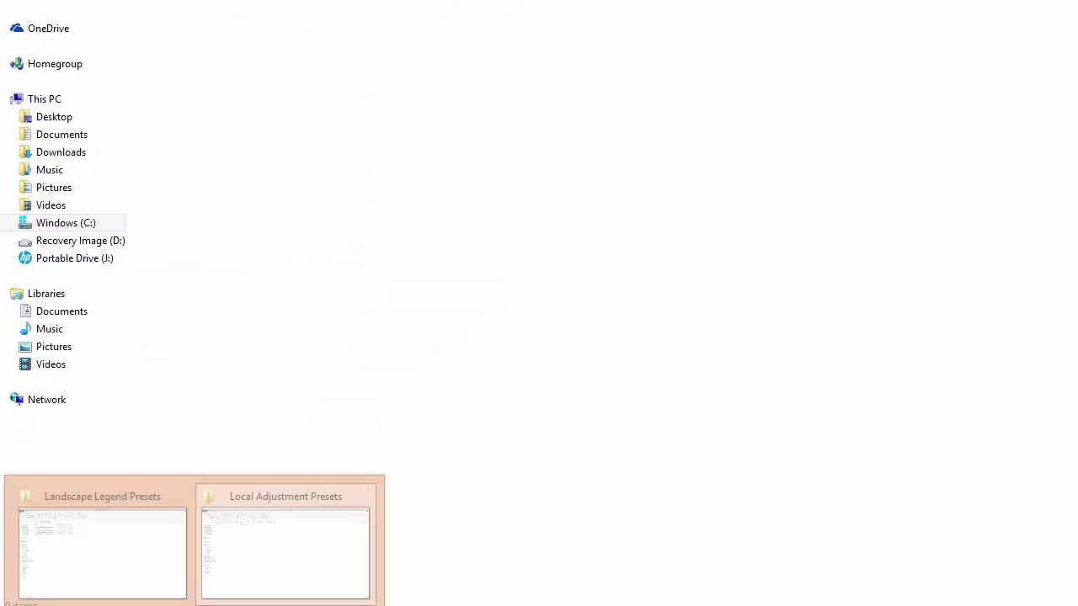
pyautogui.click(106, 587)
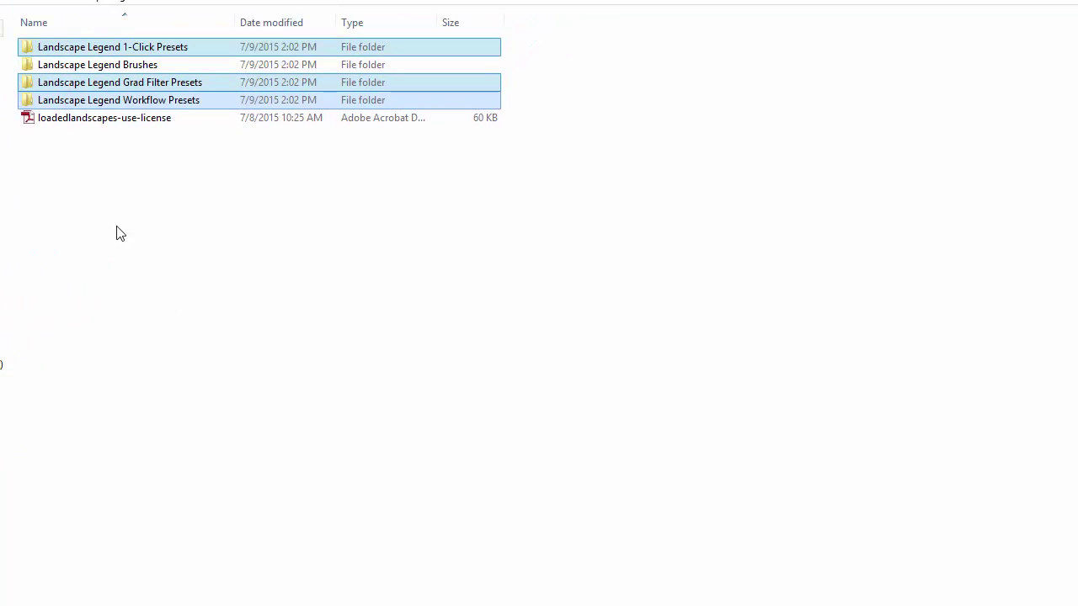
# Copy every .lrtemplate file from Landscape Legend Brushes (G01–G24, LL01 onward) into Local Adjustment Presets.
pyautogui.click(118, 67)
pyautogui.doubleClick(118, 67)
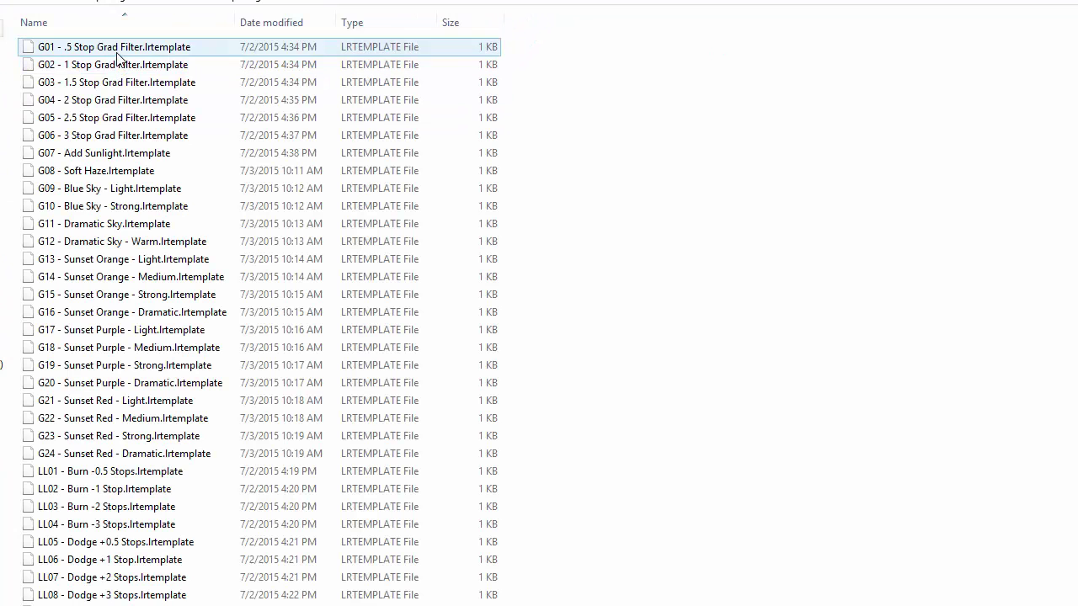
pyautogui.scroll(-4, 122, 310)
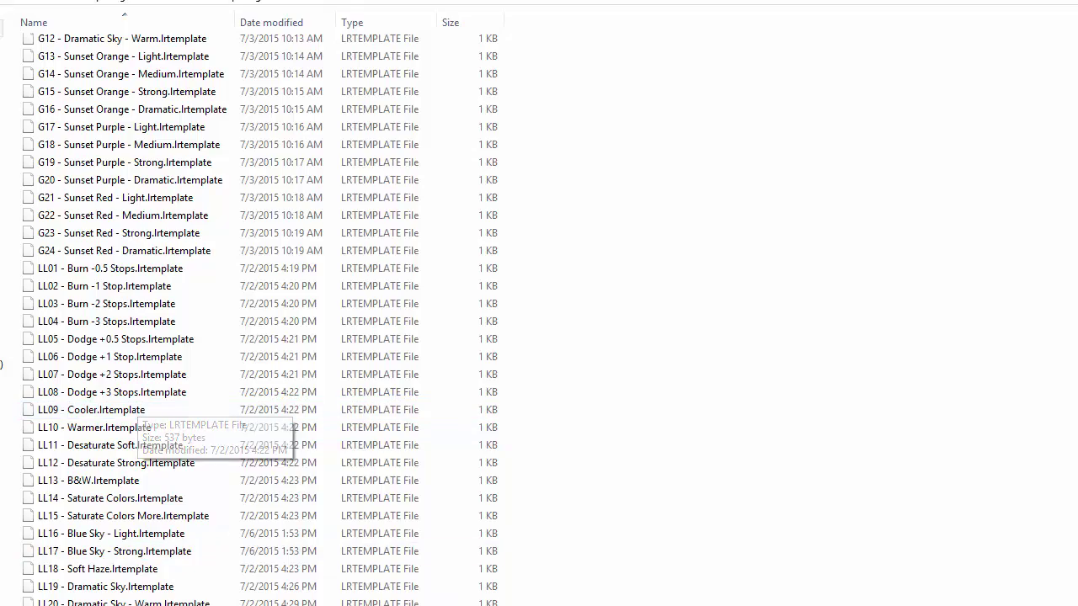
pyautogui.hotkey('ctrl', 'a')
pyautogui.rightClick(132, 425)
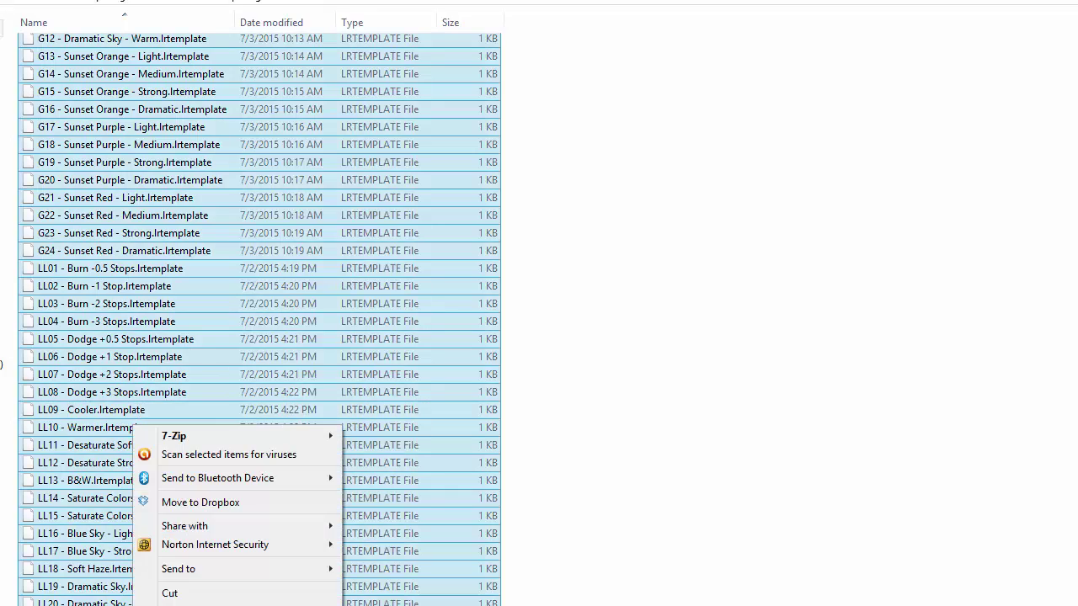
pyautogui.click(160, 605)
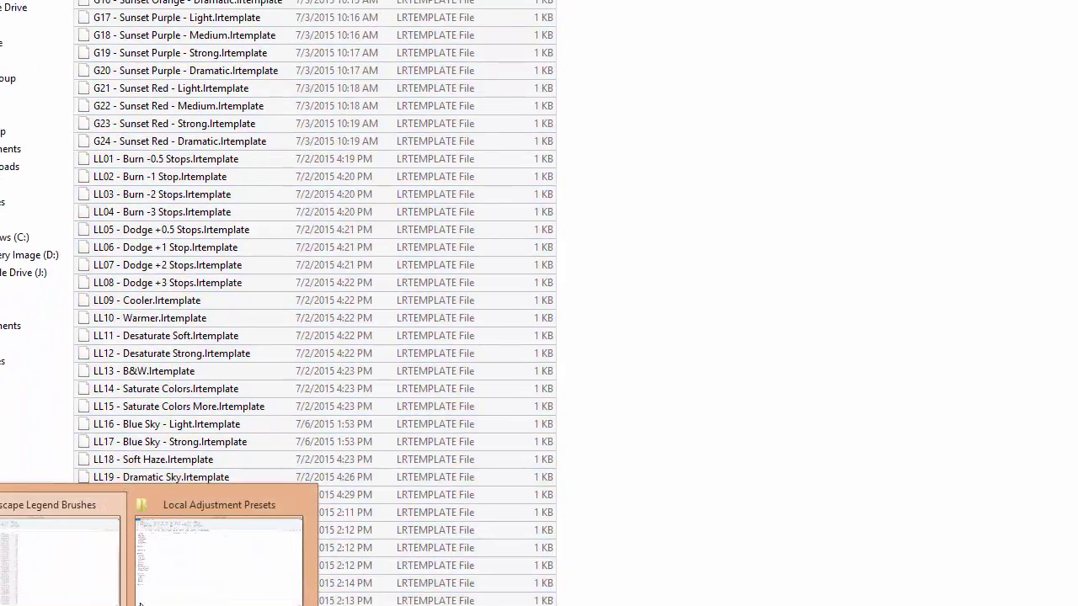
pyautogui.click(181, 581)
pyautogui.rightClick(215, 222)
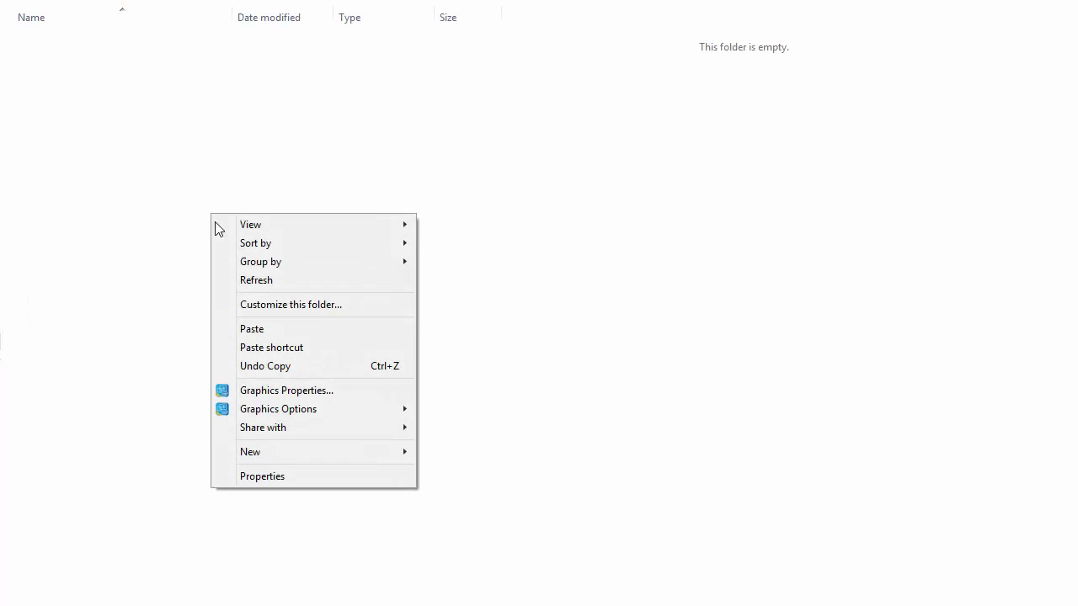
pyautogui.click(252, 328)
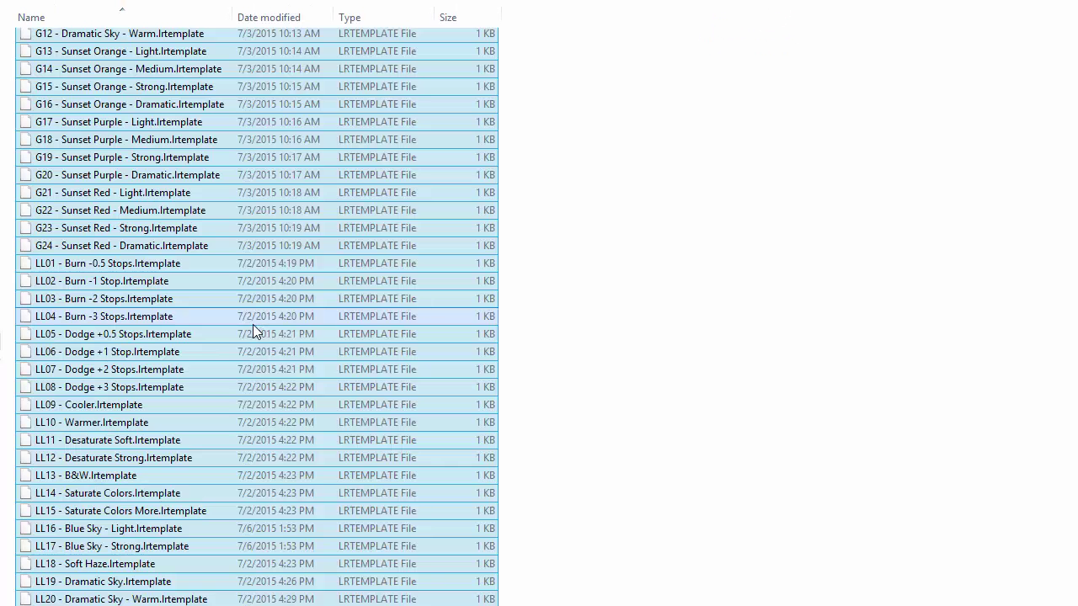
pyautogui.click(554, 310)
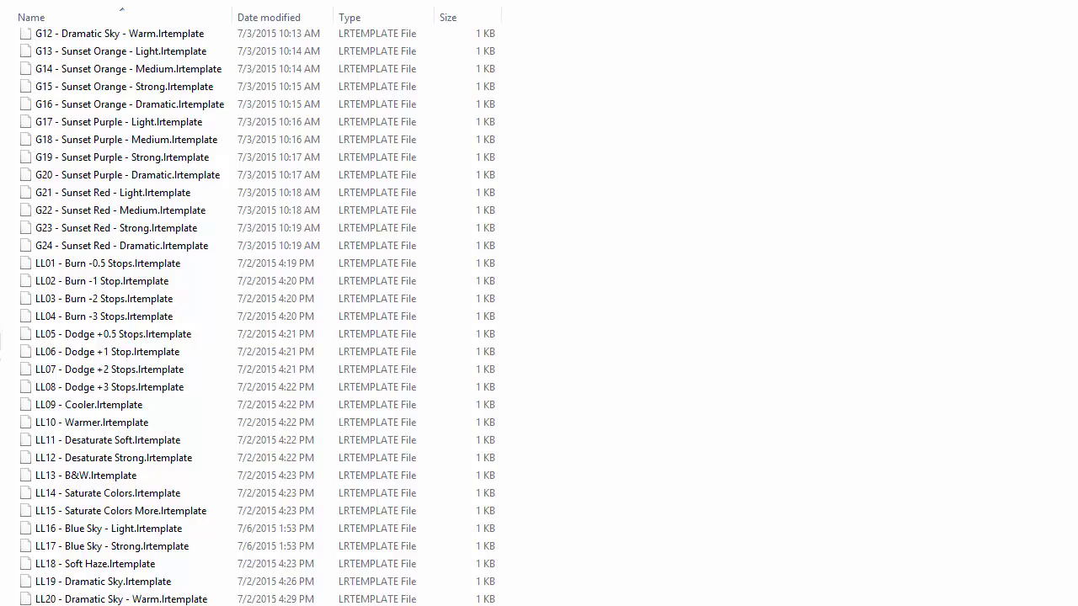
pyautogui.hotkey('ctrl', 'a')
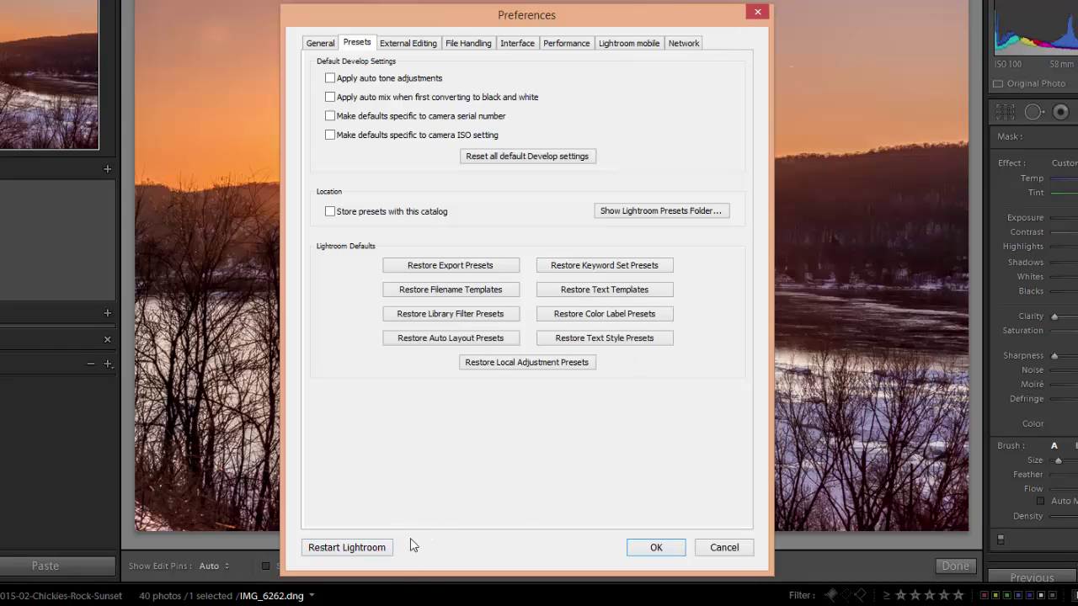
# Restart Lightroom from Preferences, skipping the catalog backup this time.
pyautogui.click(385, 549)
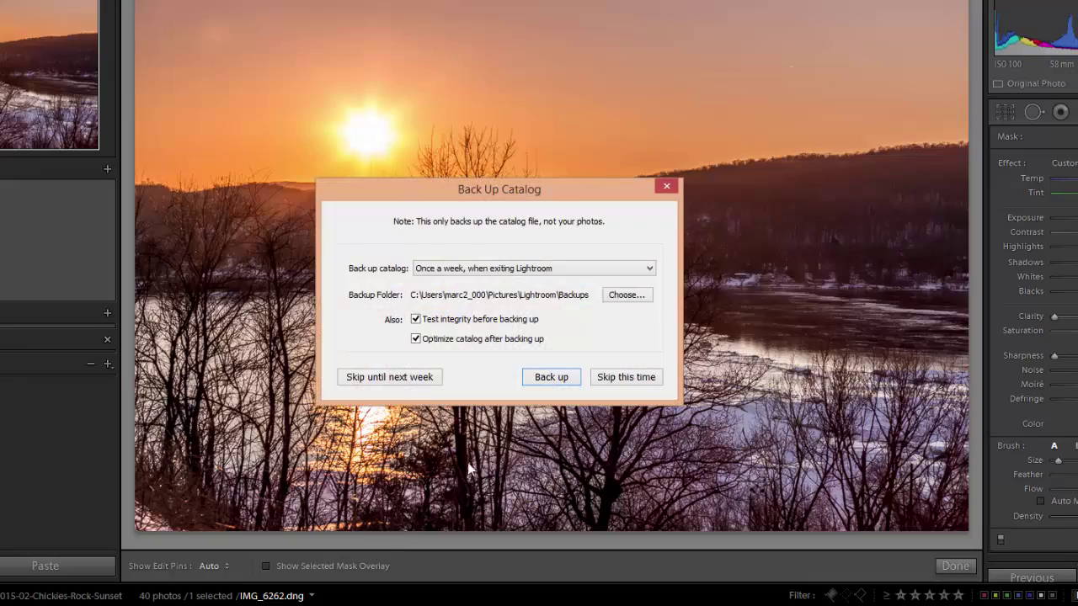
pyautogui.click(609, 381)
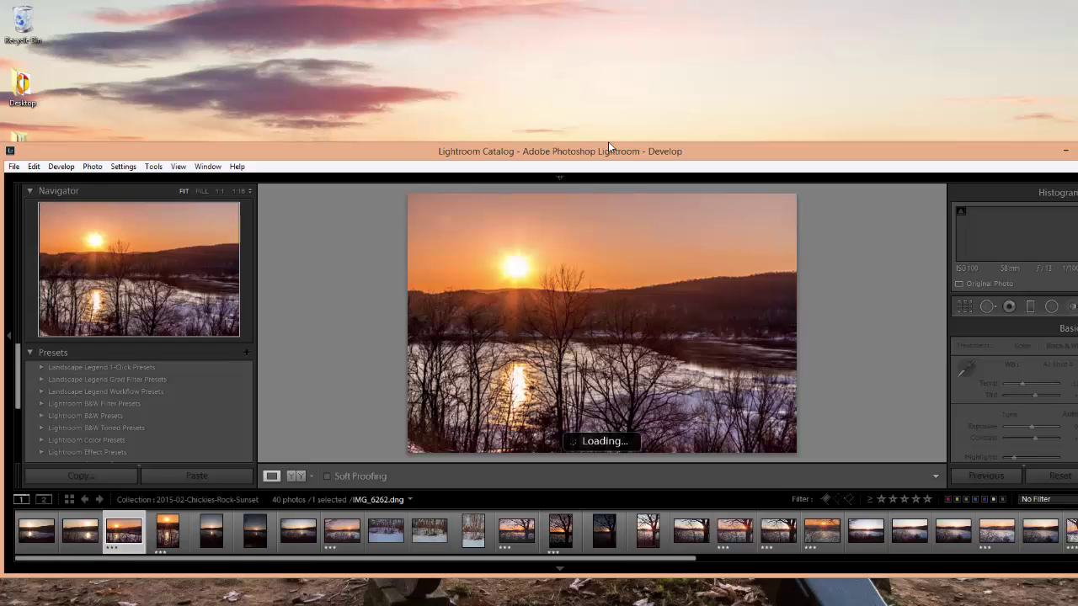
# Enlarge the Lightroom window to full screen height and keep the top module bar showing.
pyautogui.moveTo(608, 141); pyautogui.dragTo(612, 56)
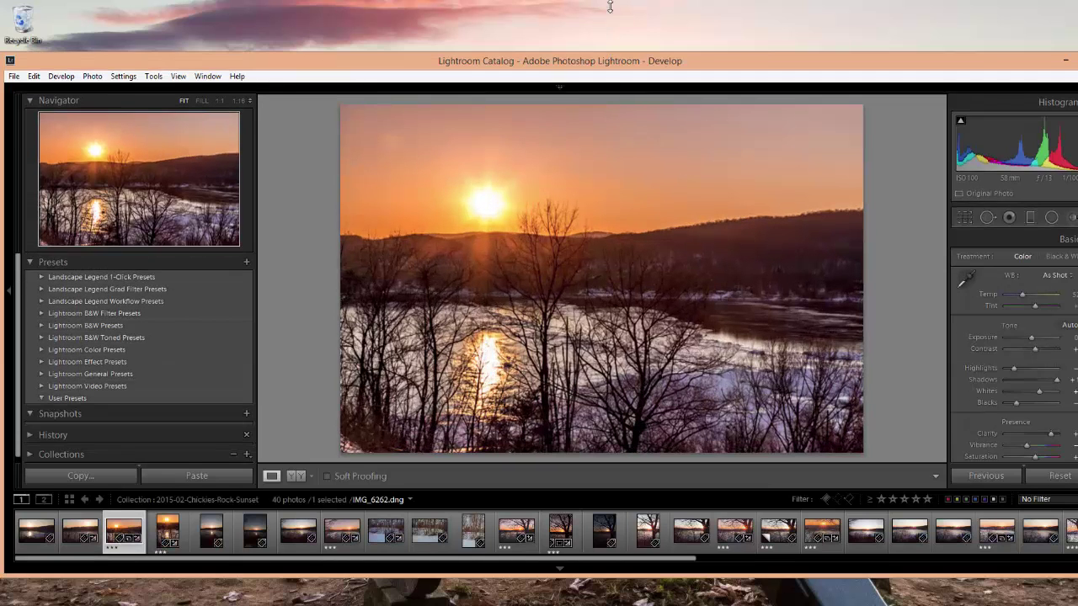
pyautogui.doubleClick(611, 56)
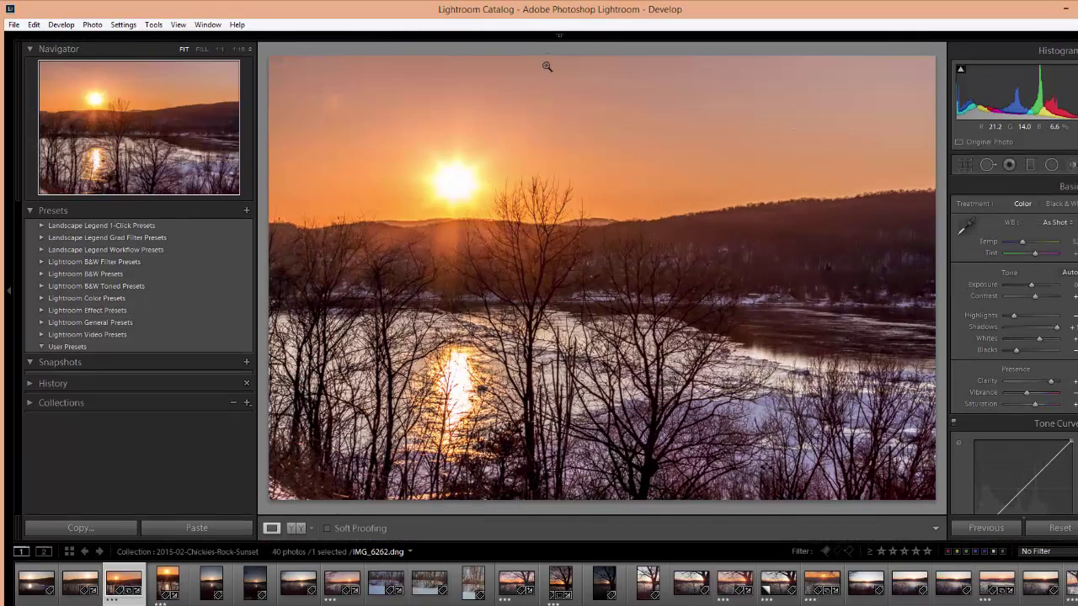
pyautogui.click(557, 37)
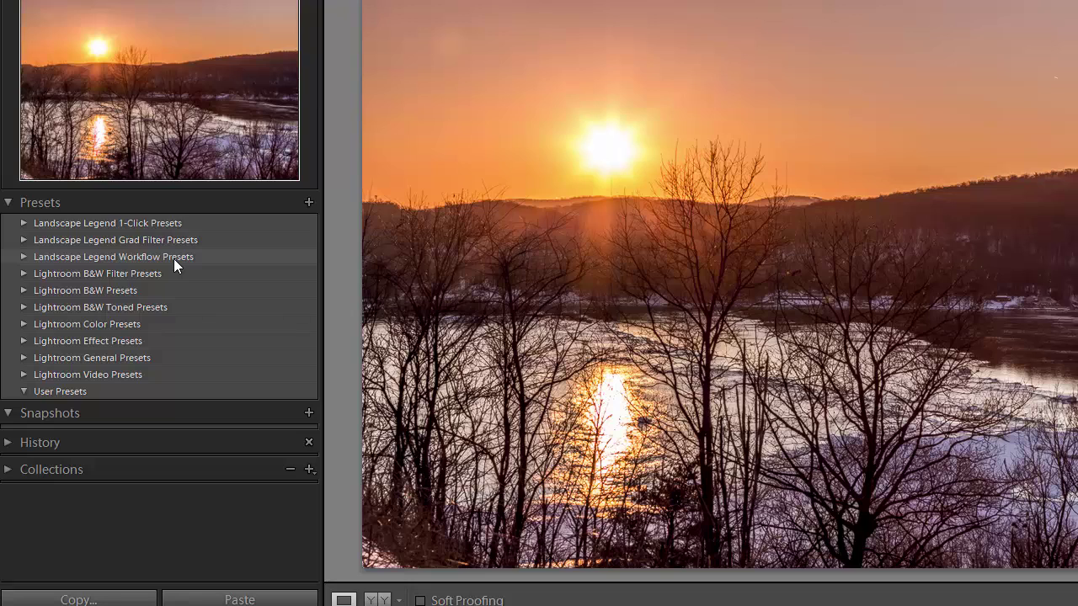
pyautogui.click(24, 224)
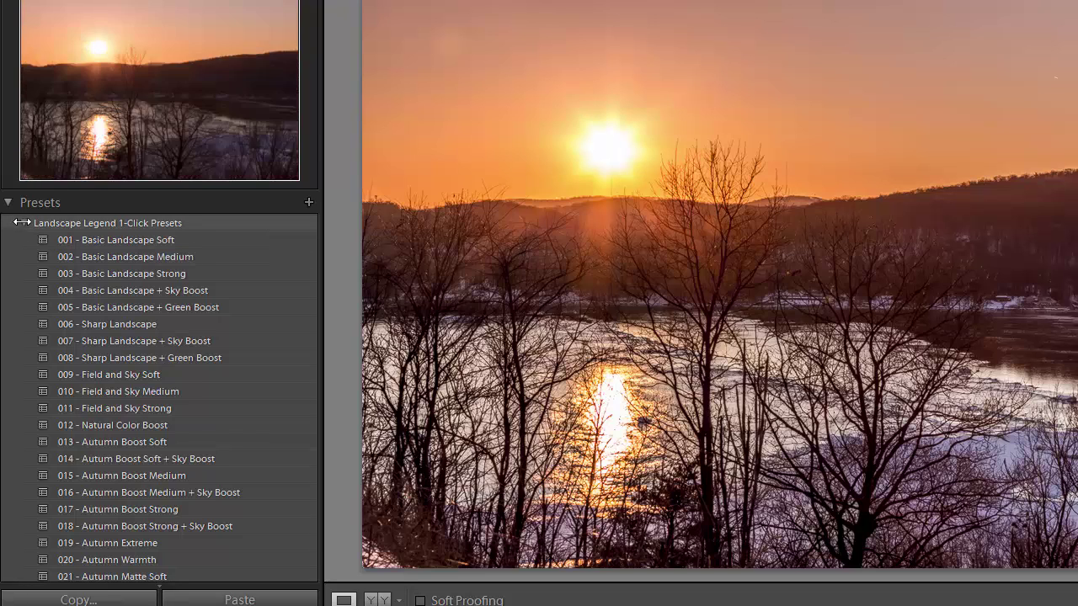
pyautogui.click(22, 222)
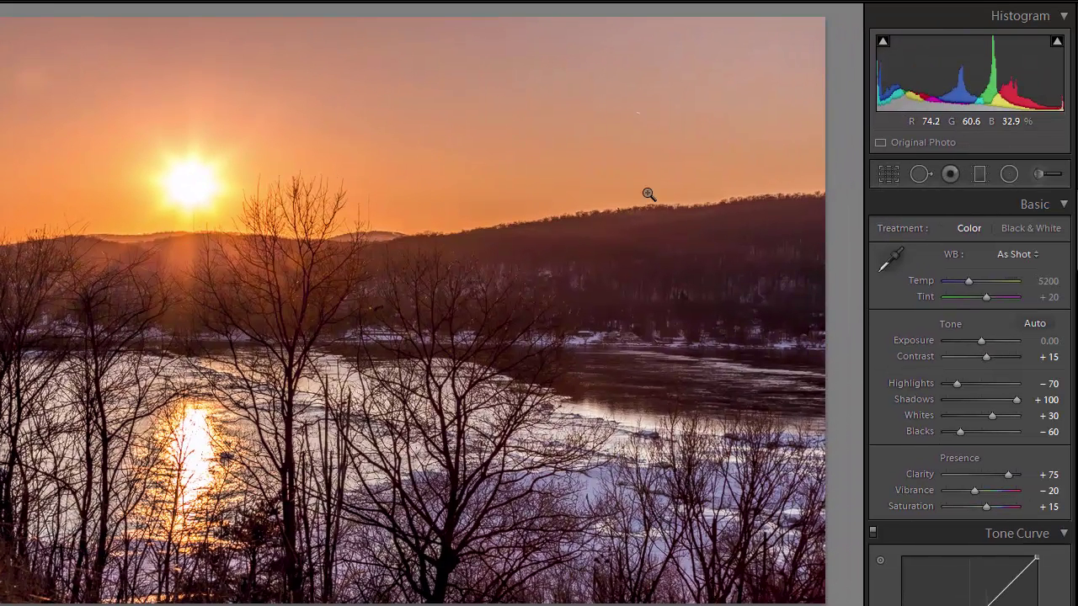
# With the Adjustment Brush, browse the Effect list through the G01–G24 and LL presets.
pyautogui.click(1038, 175)
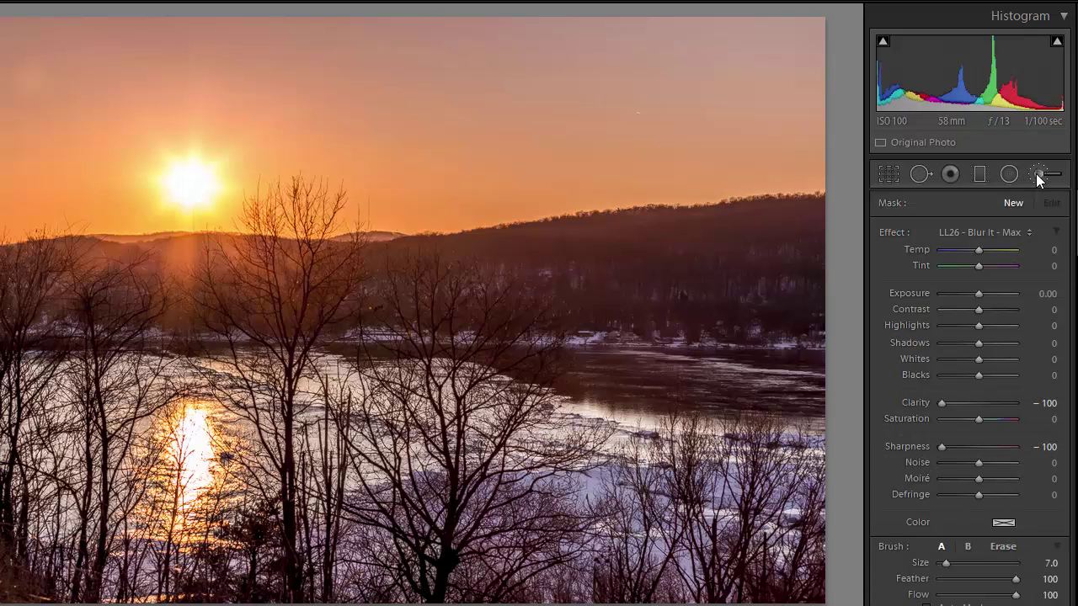
pyautogui.click(1030, 234)
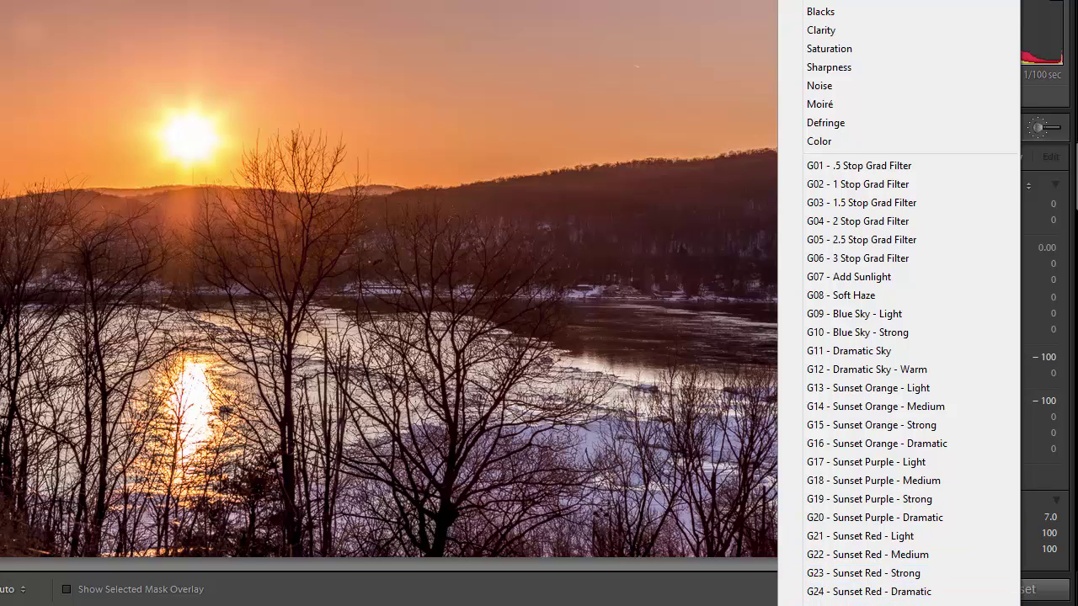
pyautogui.scroll(-5, 910, 303)
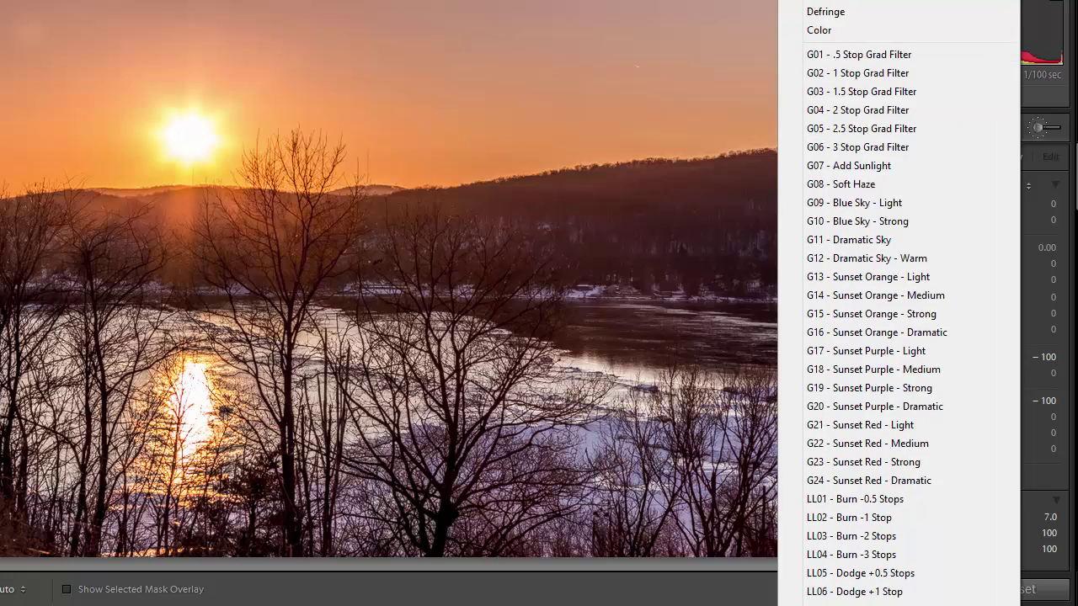
pyautogui.scroll(-4, 910, 302)
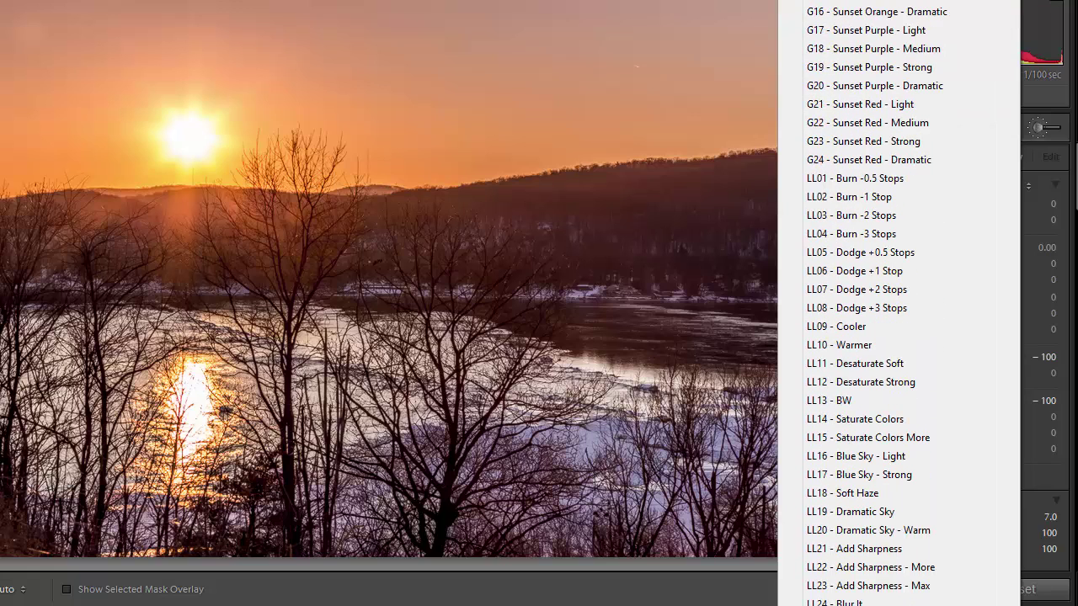